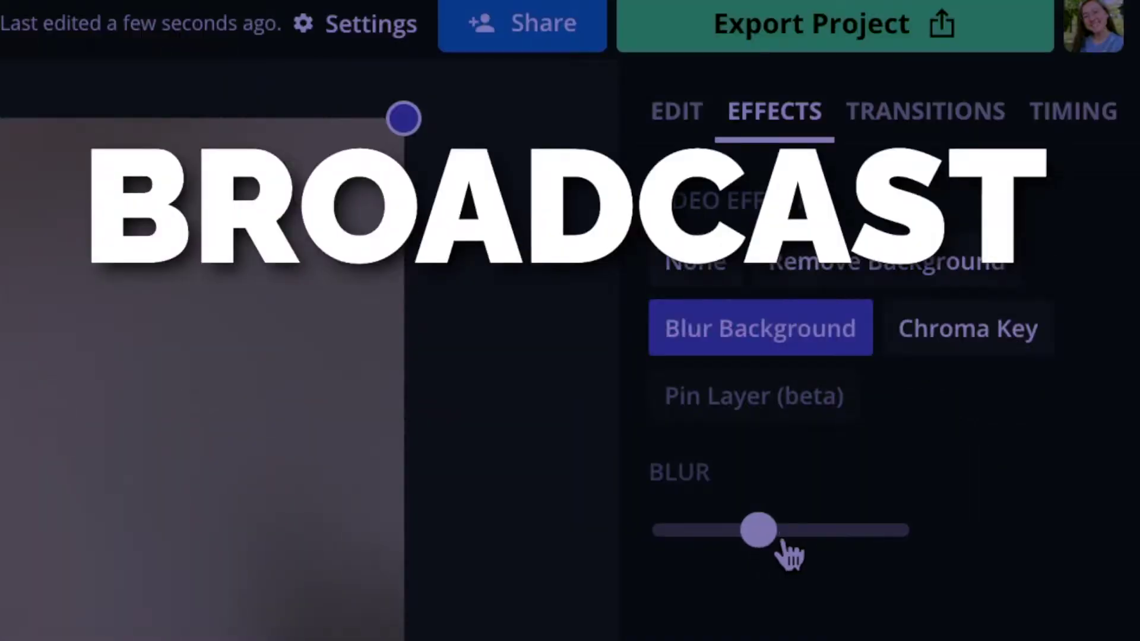
Choose the teal #18E1D6 swatch as the canvas Background Color.
left_click_drag(790, 555, 846, 558)
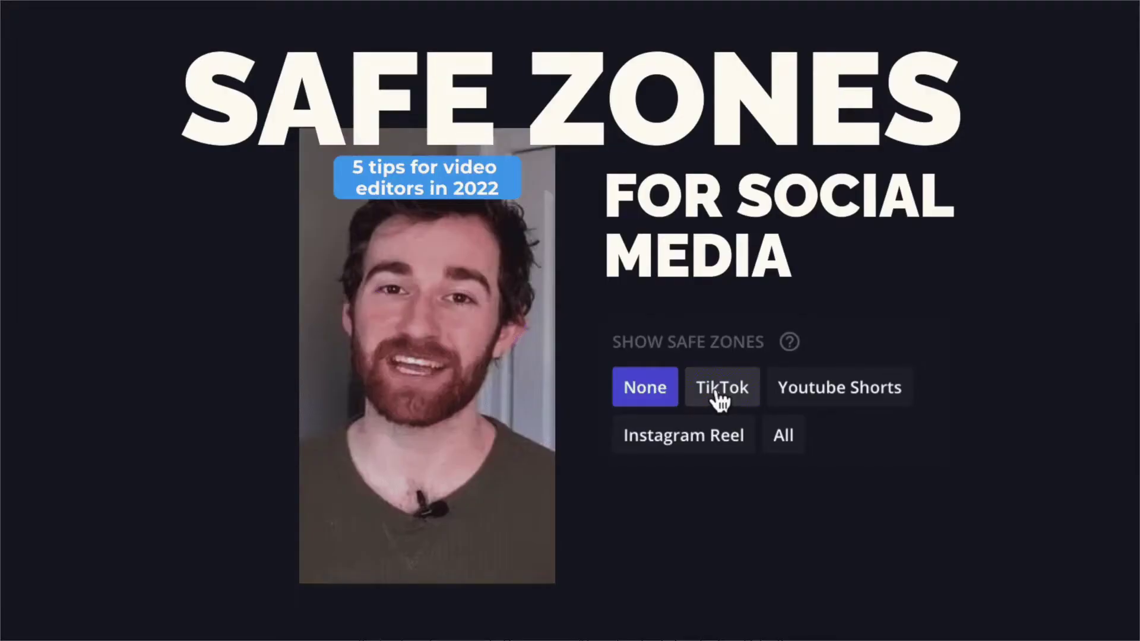
Show TikTok safe zones, drag the '5 tips' caption to mid-frame, and set subtitles to size 12.
left_click(720, 397)
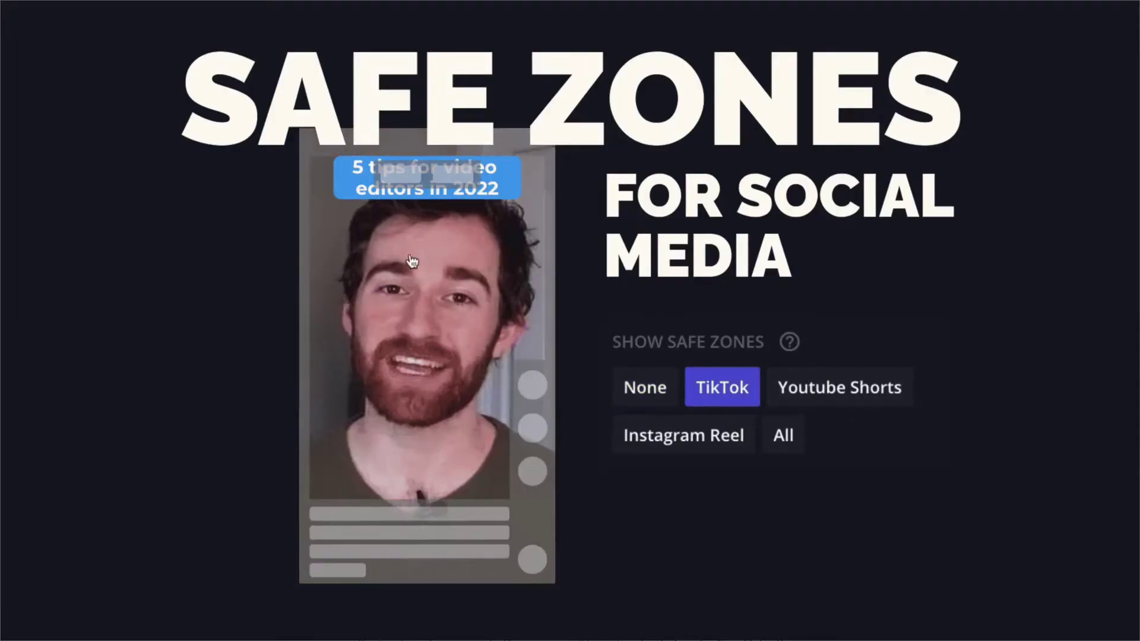
left_click_drag(419, 186, 395, 469)
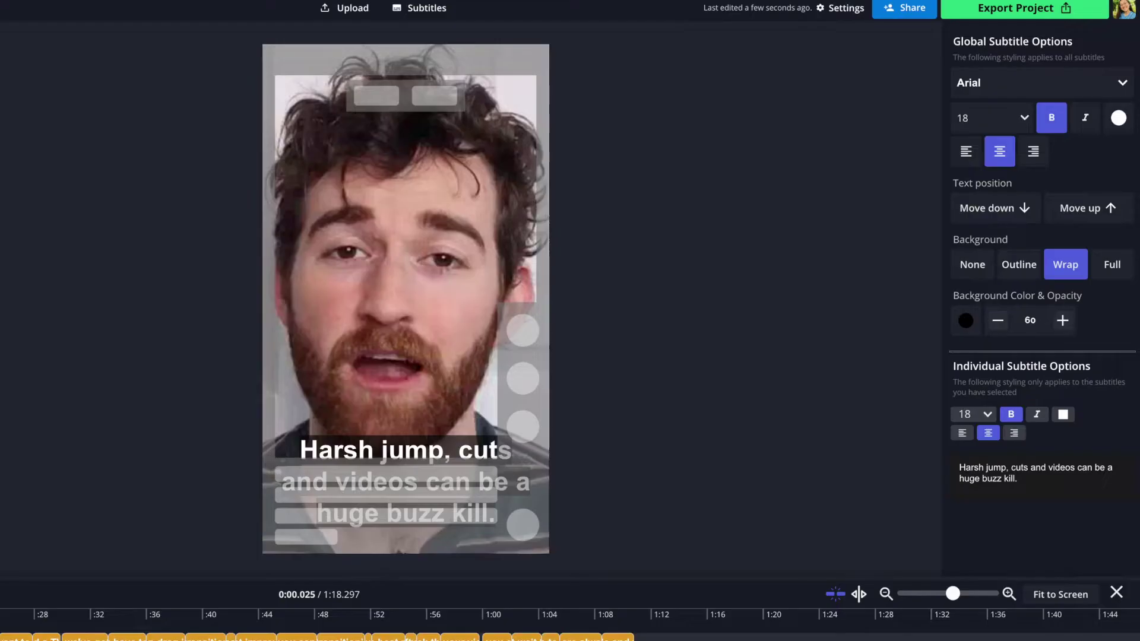
left_click(973, 117)
left_click(975, 70)
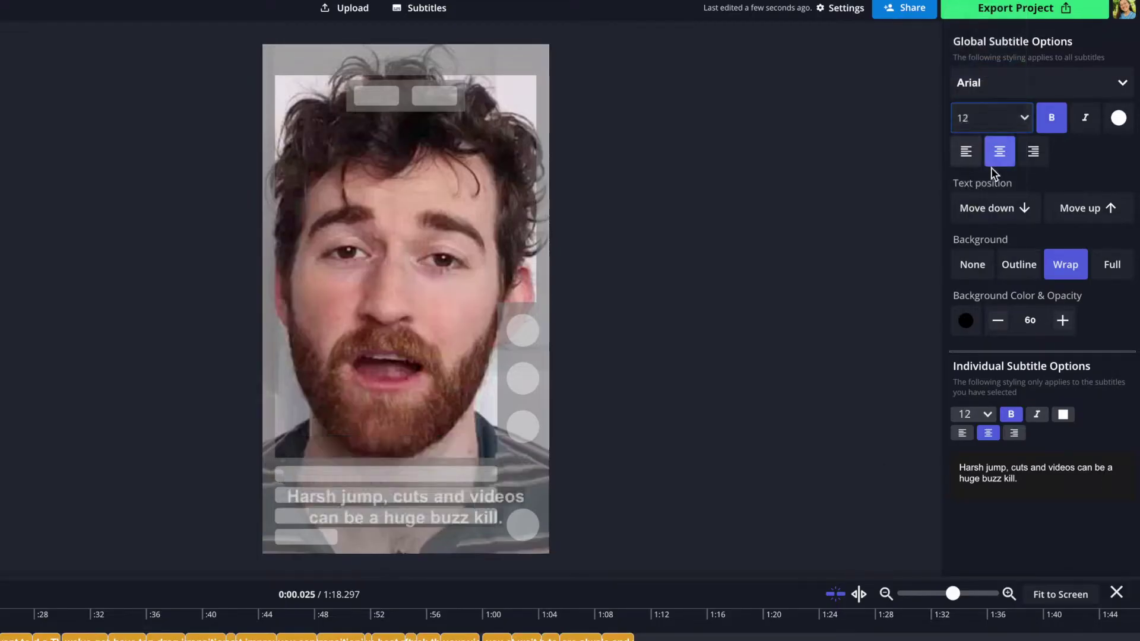
Reduce the global subtitle font size to 10 and move the subtitles up several steps.
left_click(1080, 213)
left_click(988, 118)
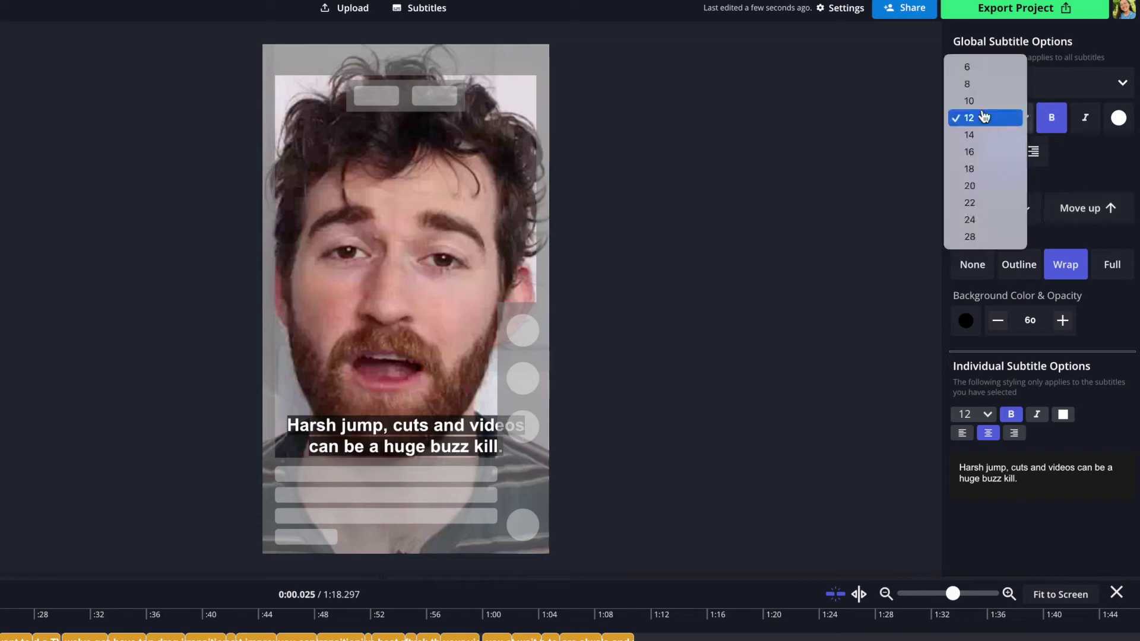
left_click(974, 83)
left_click(1068, 220)
left_click(1069, 220)
left_click(1069, 220)
left_click(1068, 220)
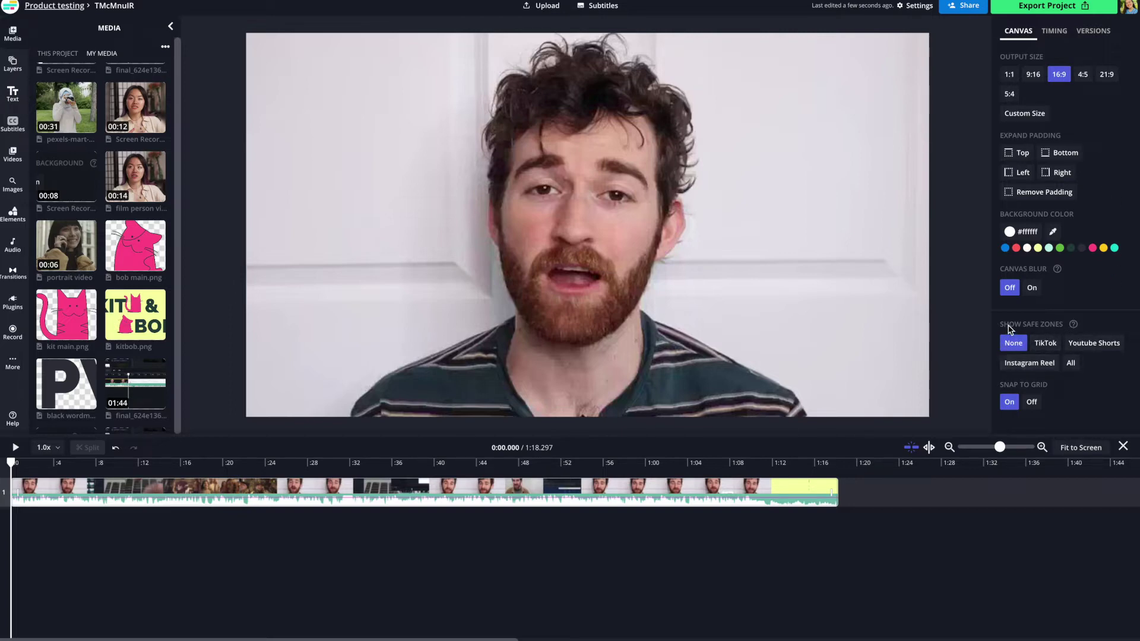
Turn on TikTok safe zones and accept resizing the canvas to 9:16.
left_click(1046, 350)
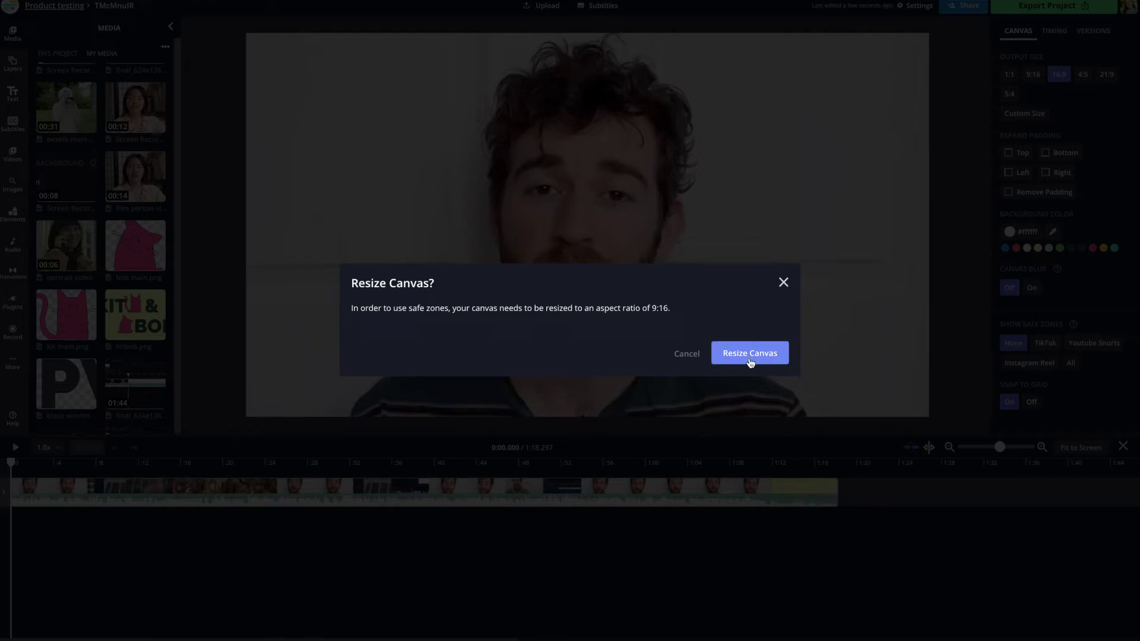
left_click(750, 361)
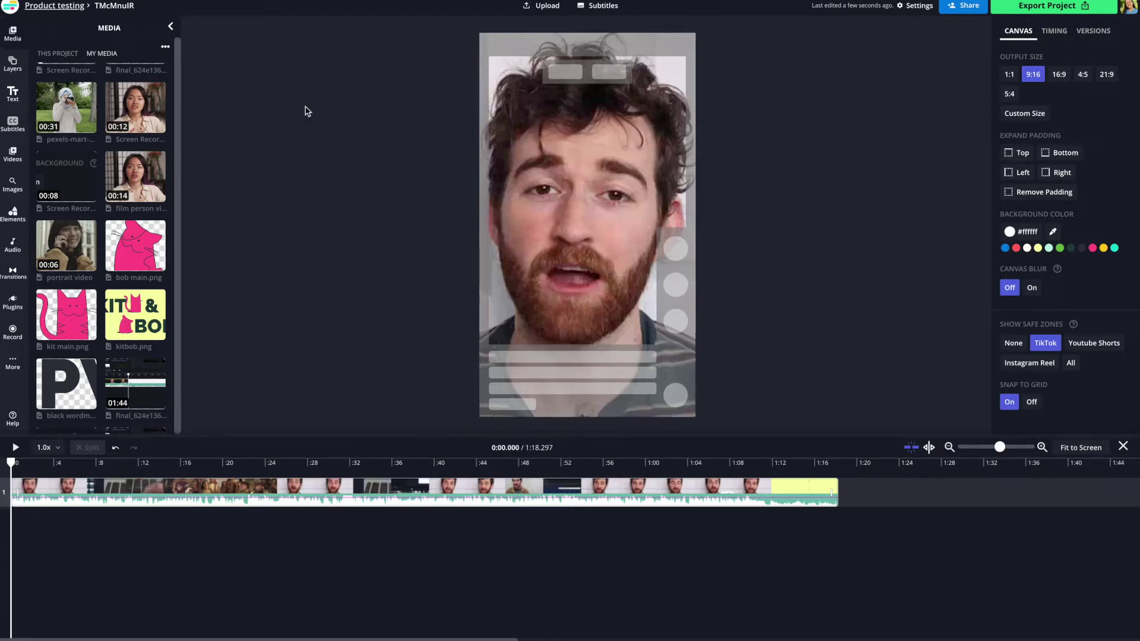
Add a 'Sample text' header, colour it blue #0083E2, and drag it to the lower canvas.
left_click(8, 95)
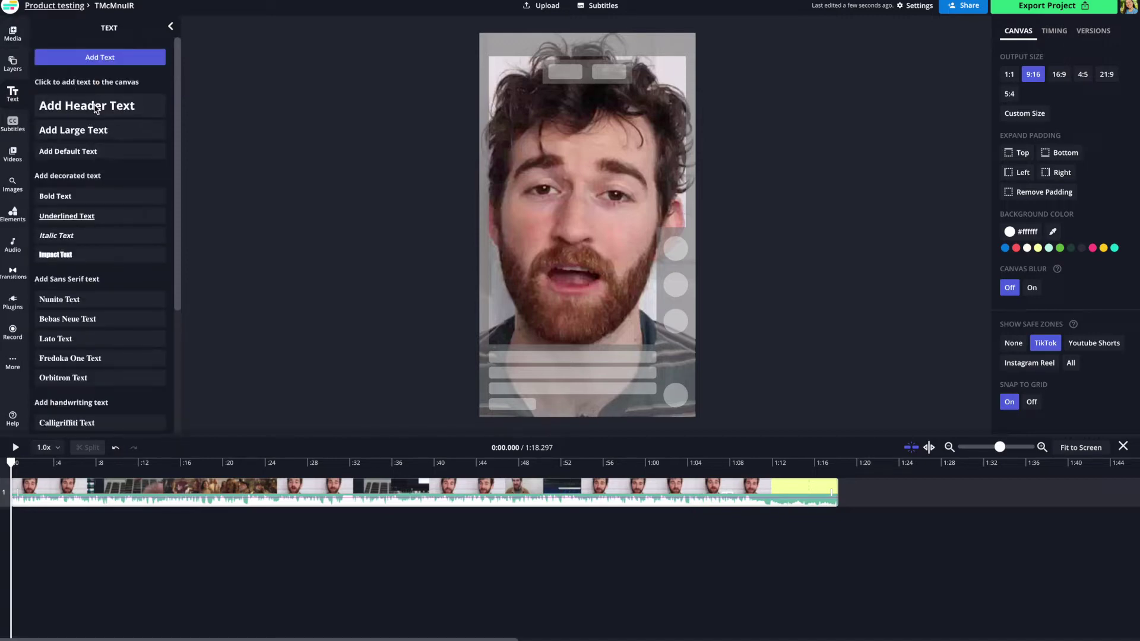
left_click(94, 107)
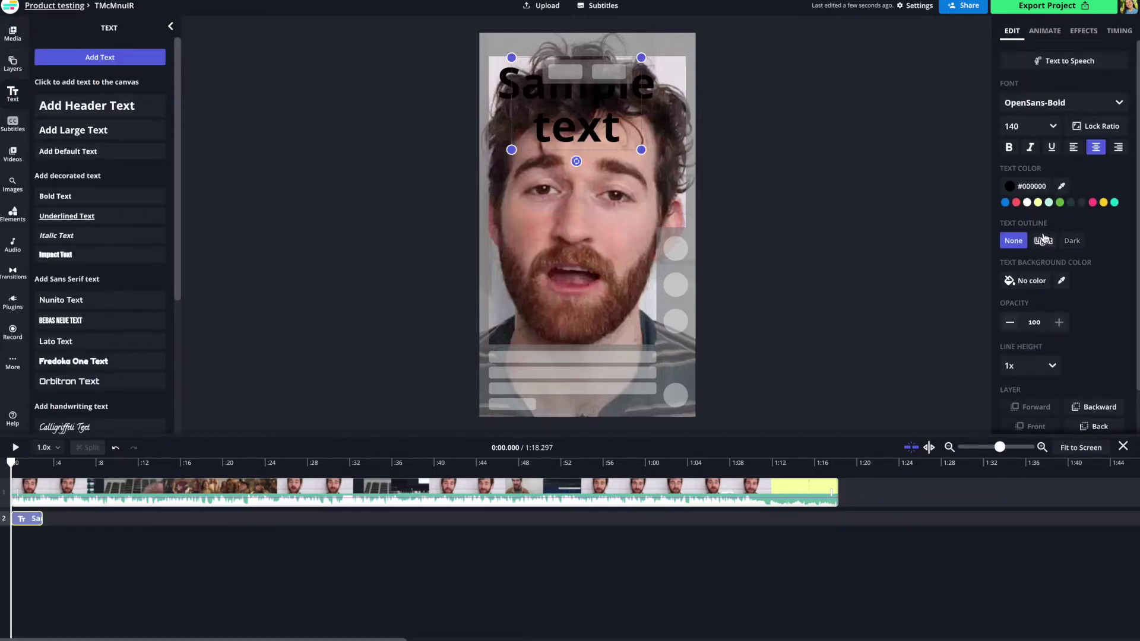
left_click(1004, 202)
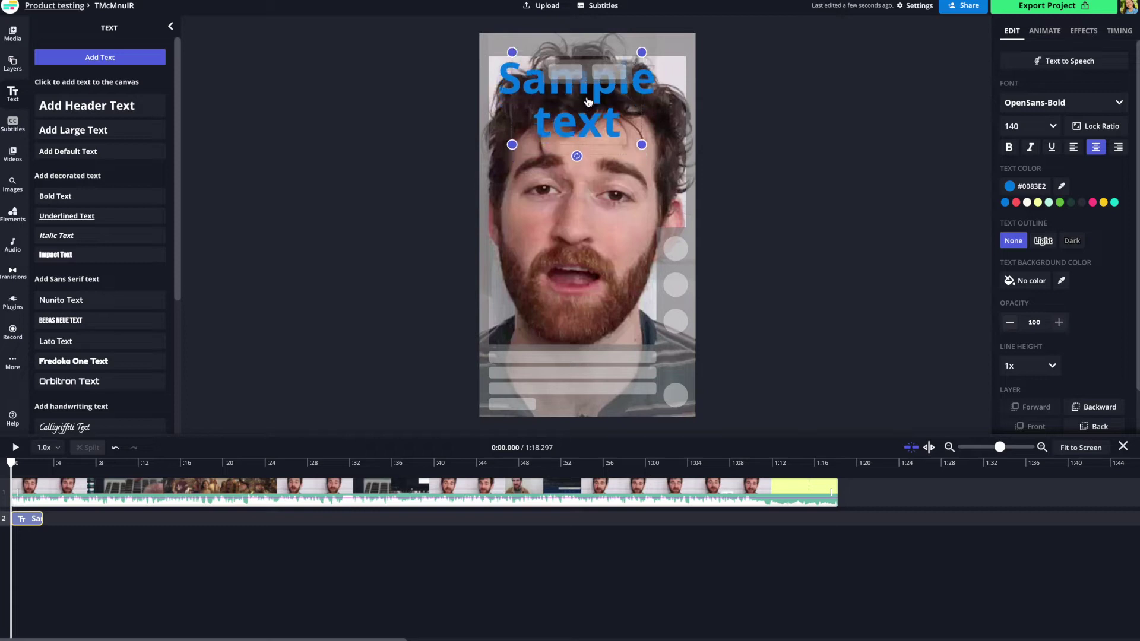
left_click_drag(586, 106, 587, 307)
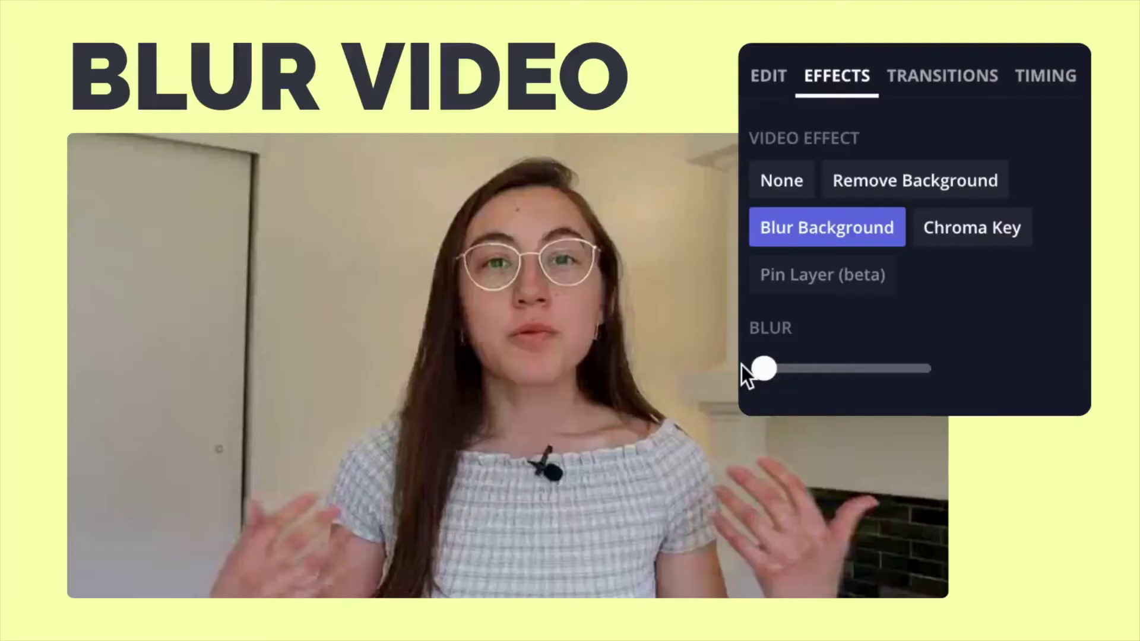
Drag the Blur Background slider to about a quarter for a light blur.
left_click_drag(771, 381, 833, 377)
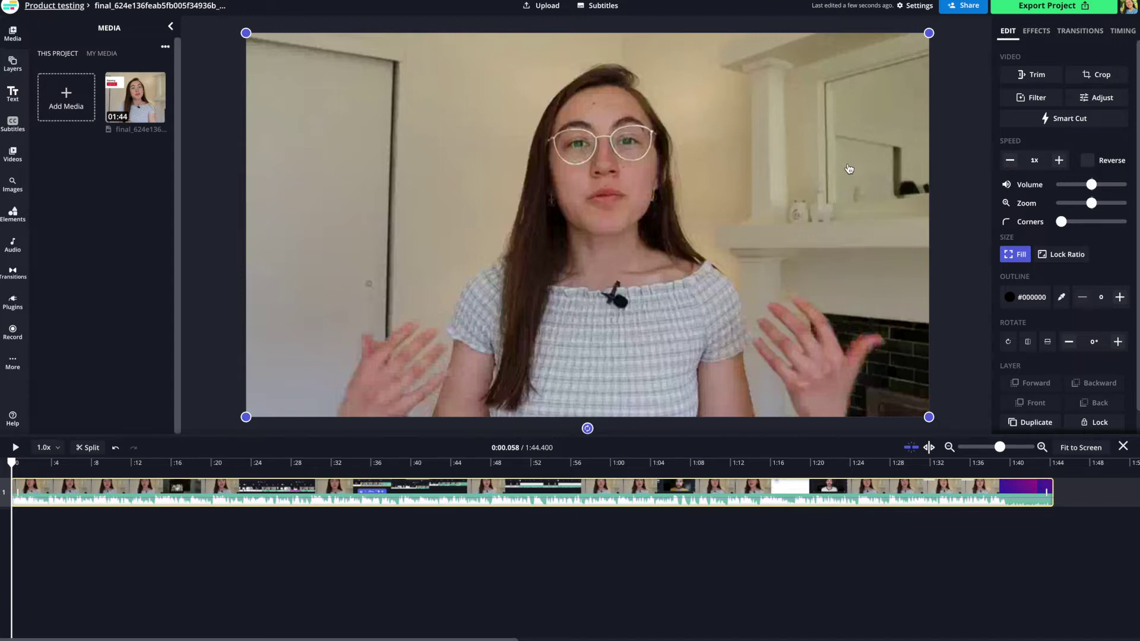
Apply the Blur Background effect at low strength and play the clip briefly to preview it.
left_click(1036, 31)
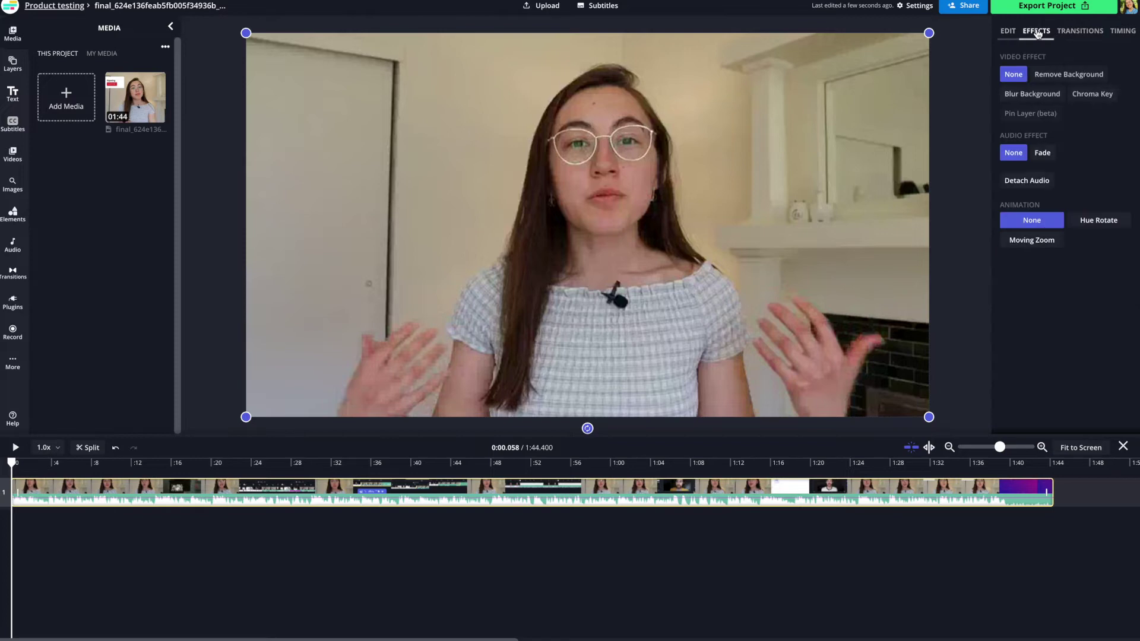
left_click(1035, 100)
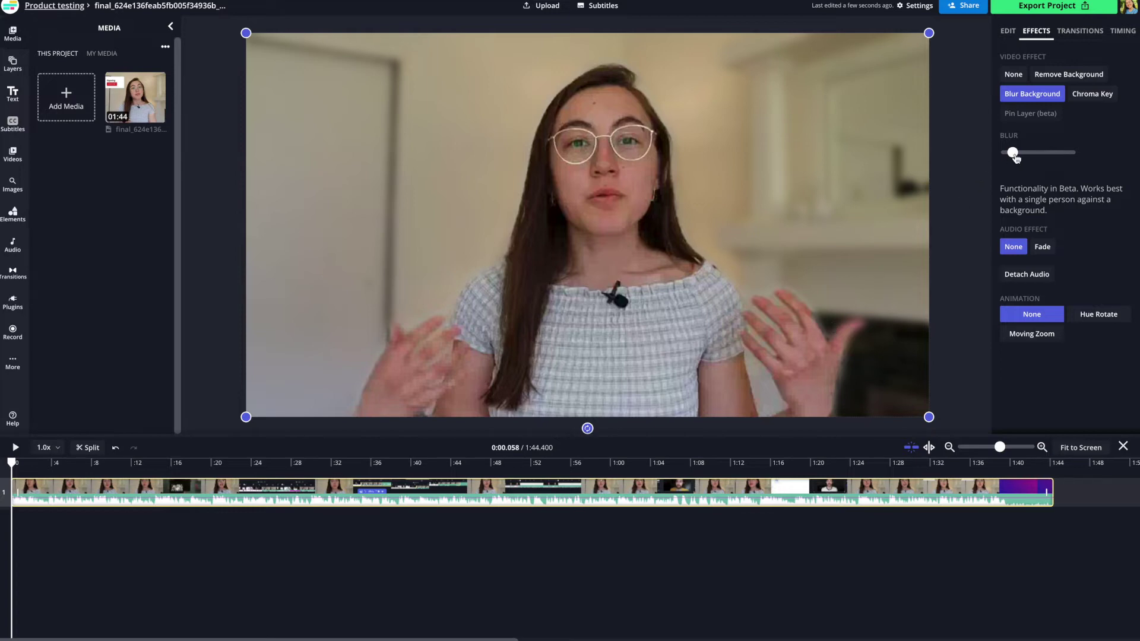
left_click_drag(1013, 155, 1083, 161)
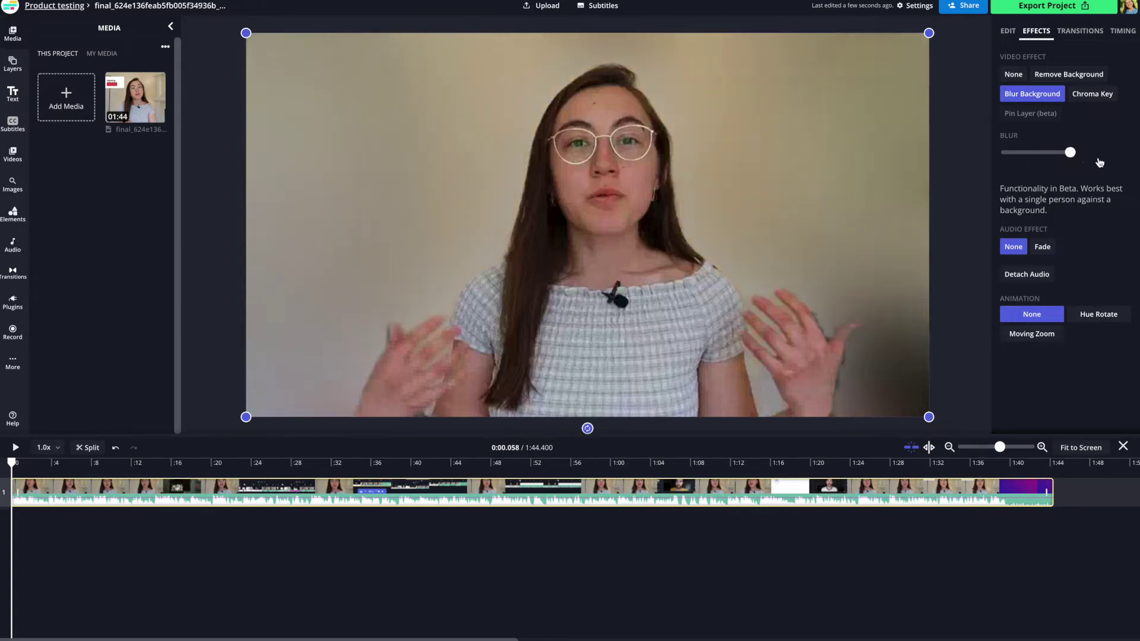
left_click(16, 447)
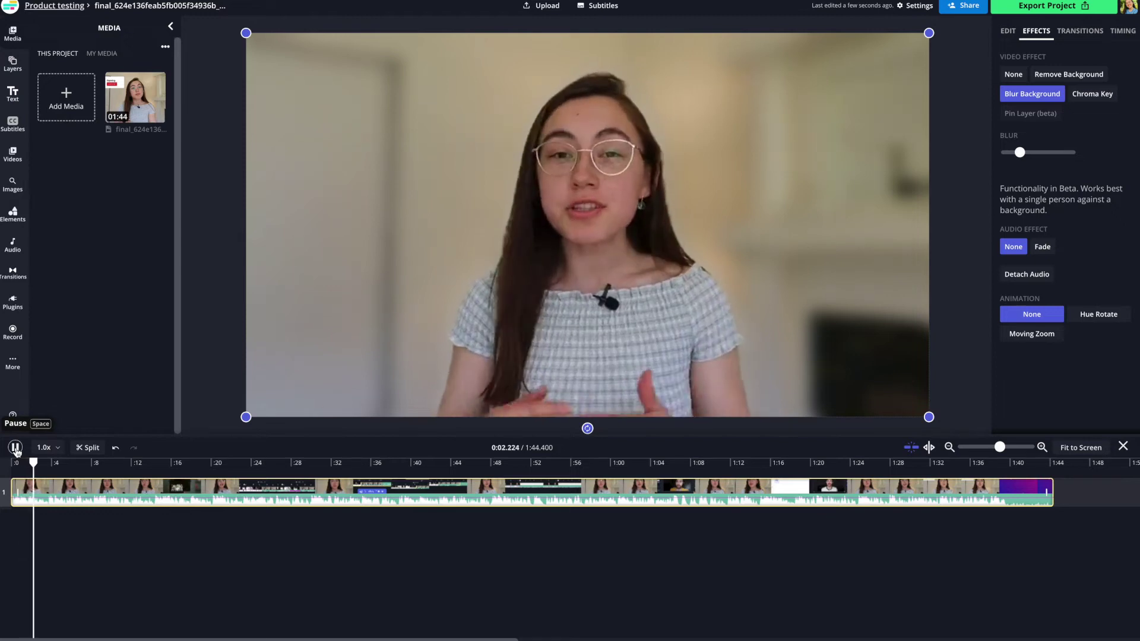
left_click(44, 462)
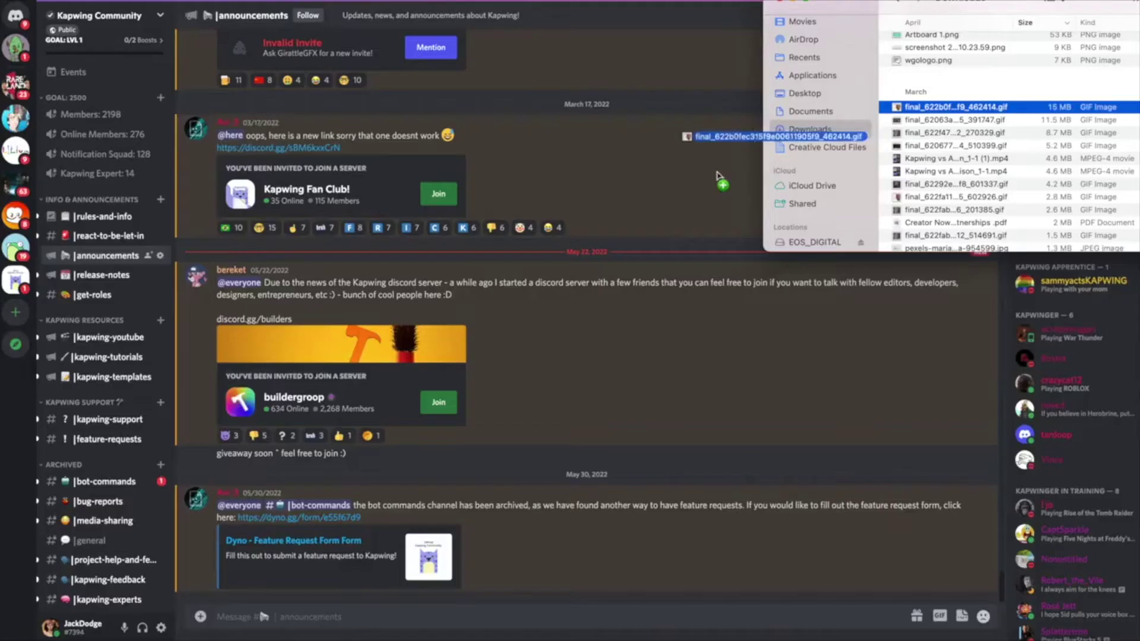
Drop the GIF into the Discord announcements channel and nudge the export Compression Level slider.
left_click_drag(722, 177, 581, 345)
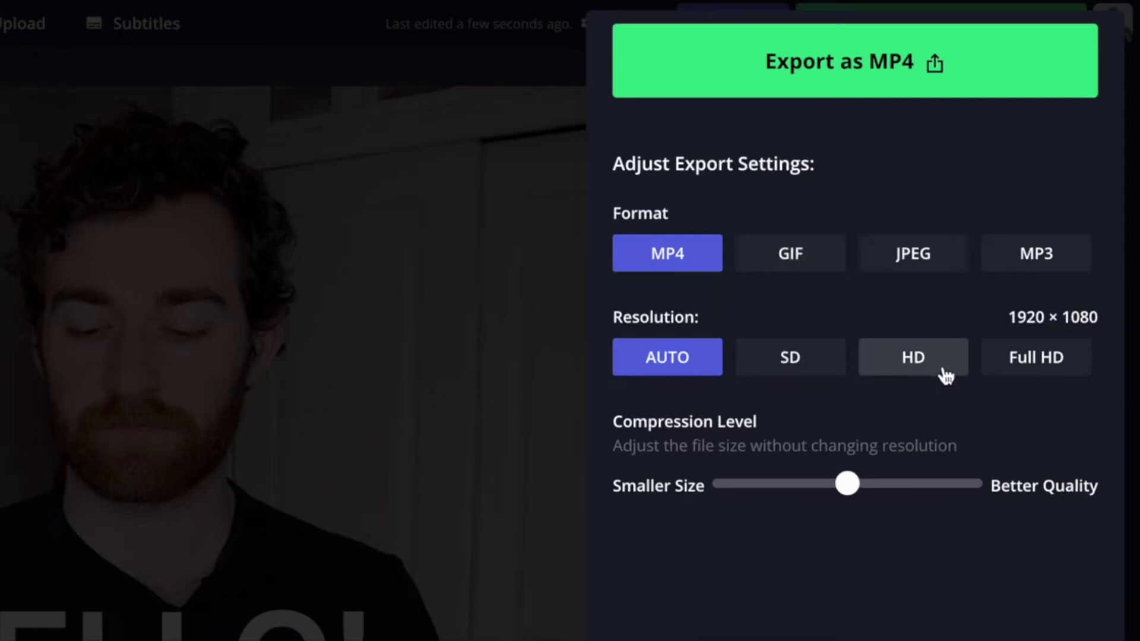
left_click_drag(847, 483, 805, 496)
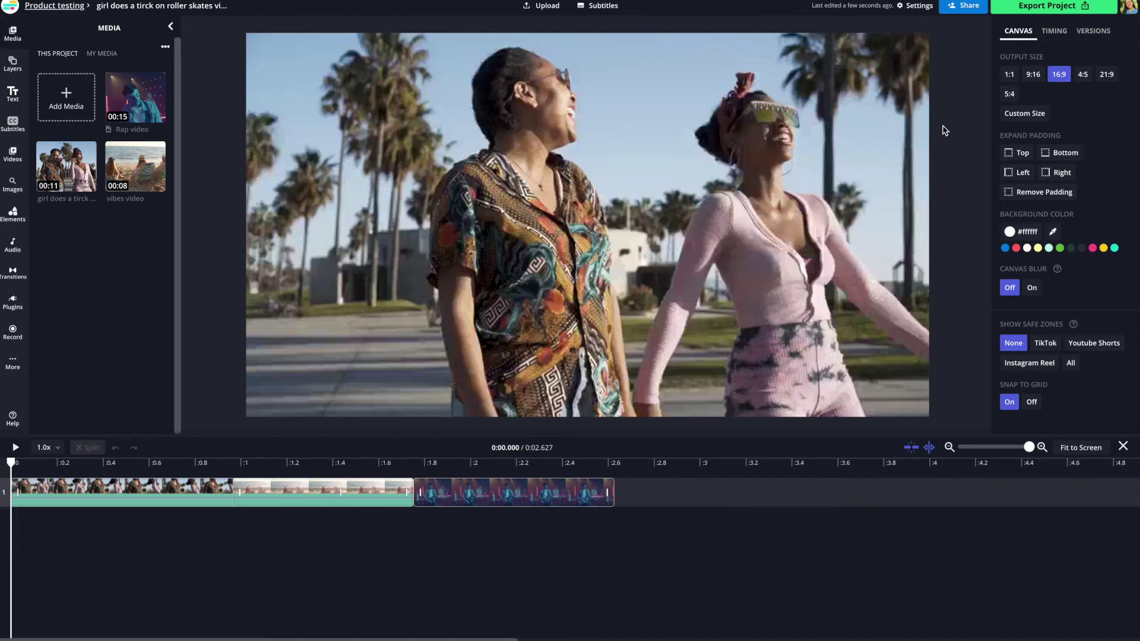
Export the roller-skating video as MP4 at the Smaller Size compression and download the file.
left_click(1048, 8)
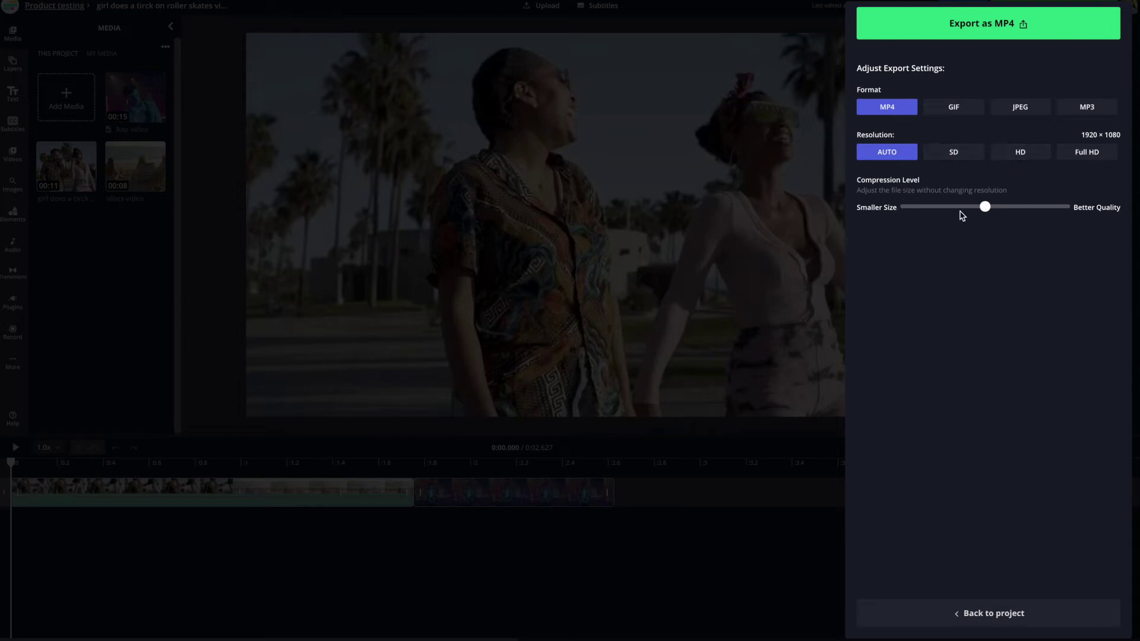
left_click(905, 209)
left_click(913, 37)
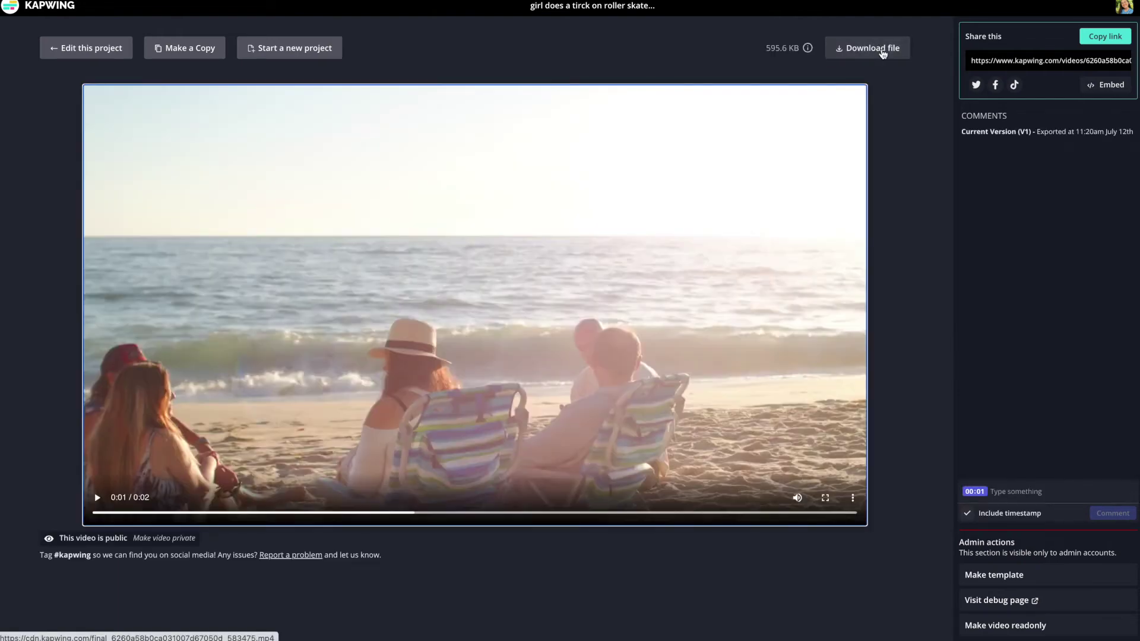
left_click(883, 54)
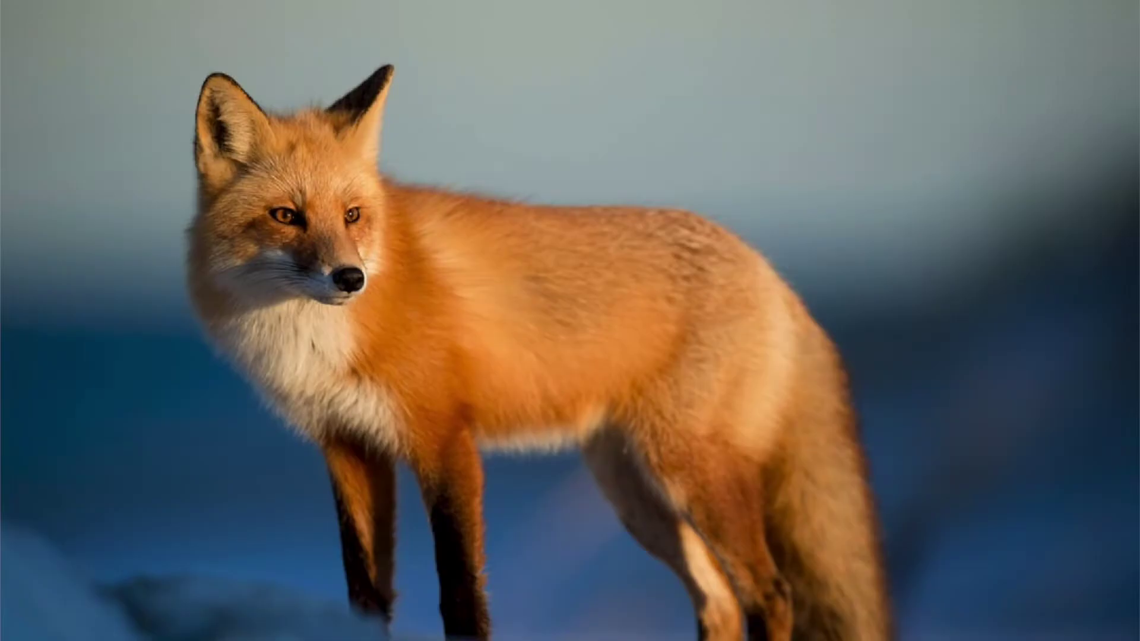
Erase a streak from the fox photo, then select the portrait and open it in Erase.
mouse_move(749, 98)
left_mouse_down()
mouse_move(865, 194)
mouse_move(772, 150)
mouse_move(523, 70)
mouse_move(866, 244)
mouse_move(588, 15)
mouse_move(1009, 208)
left_mouse_up()
left_click_drag(837, 143, 952, 203)
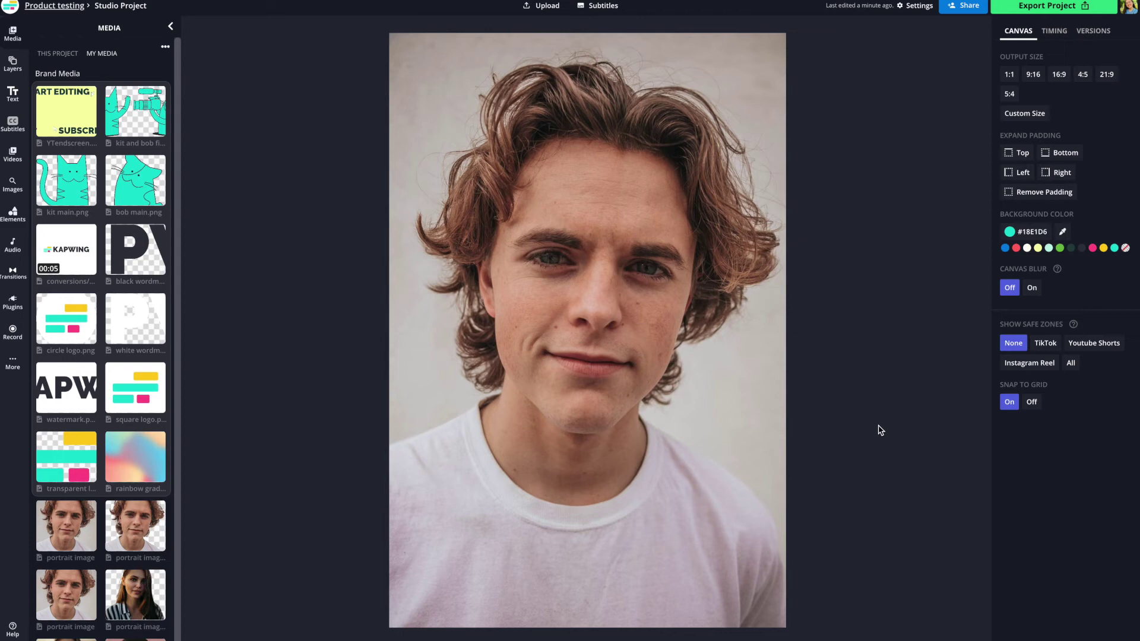
left_click(736, 374)
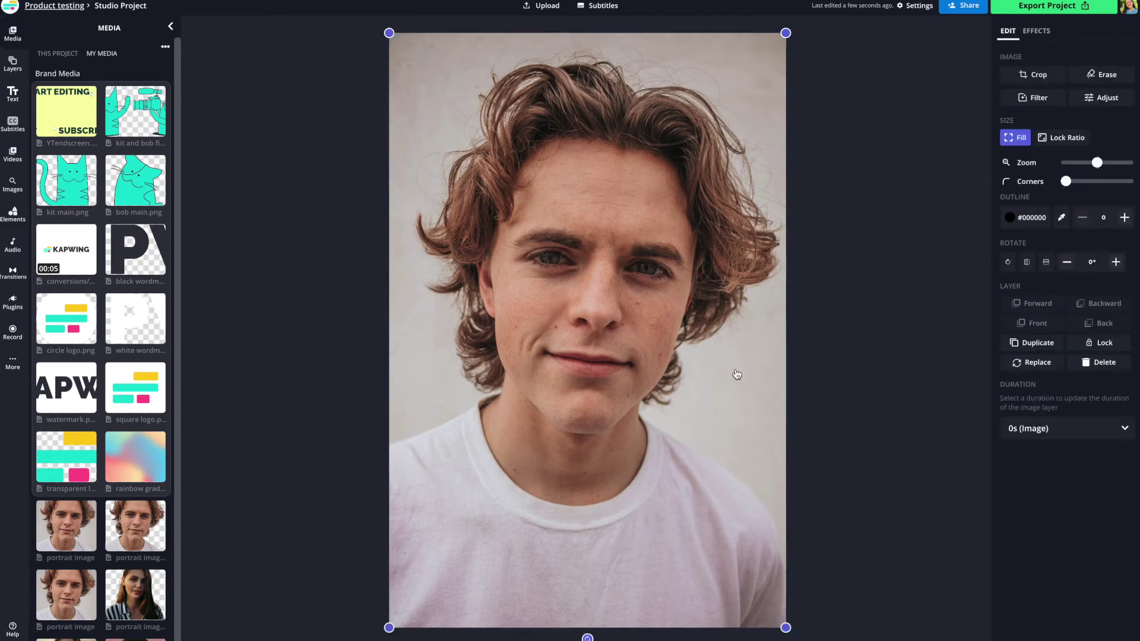
left_click(1104, 78)
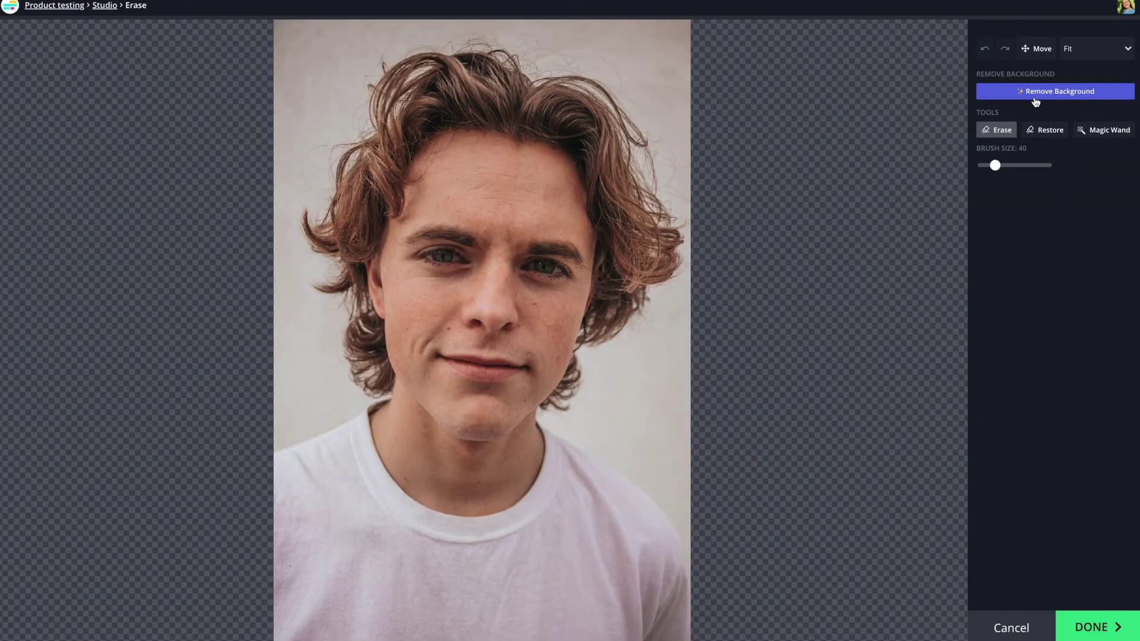
Automatically remove the portrait's background and zoom in to inspect the edges.
left_click(1094, 95)
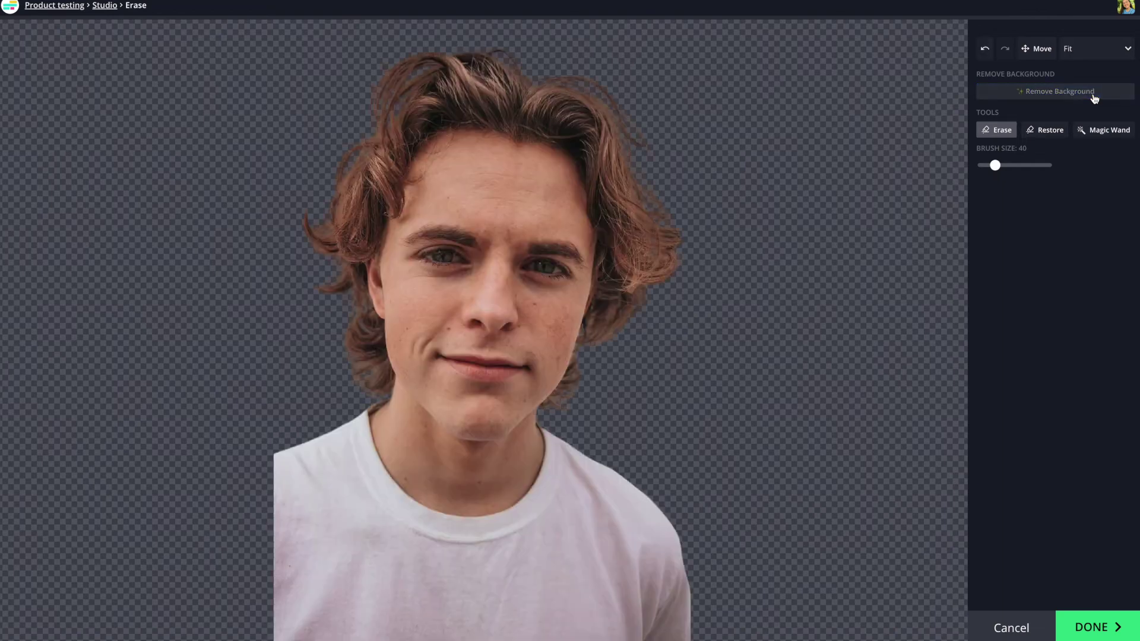
scroll(844, 229, "up", 3)
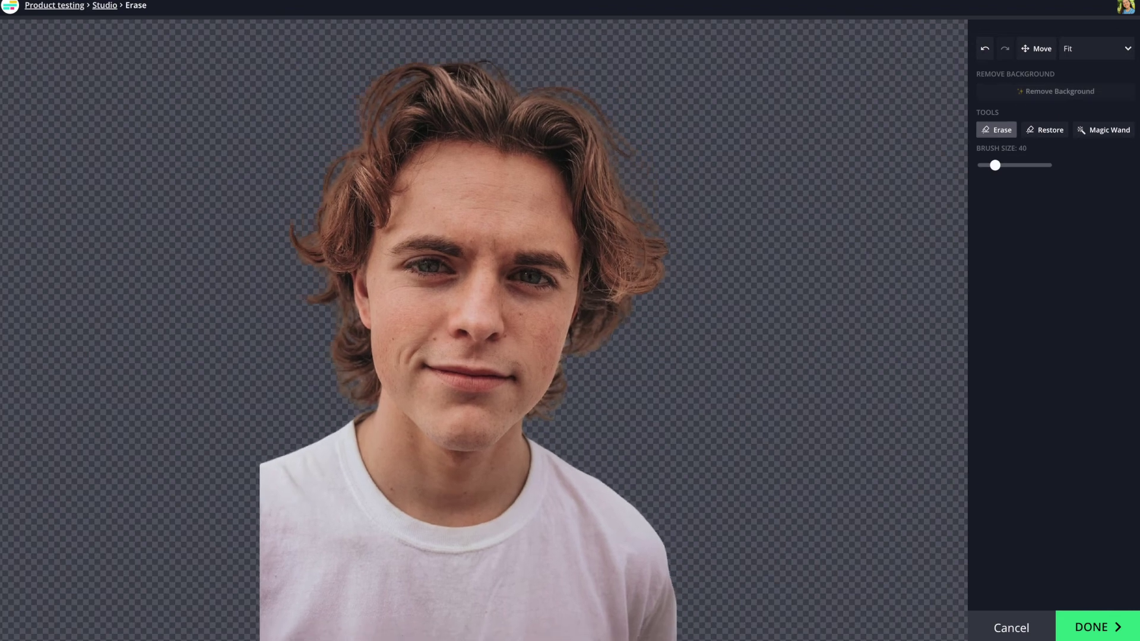
scroll(753, 396, "up", 2)
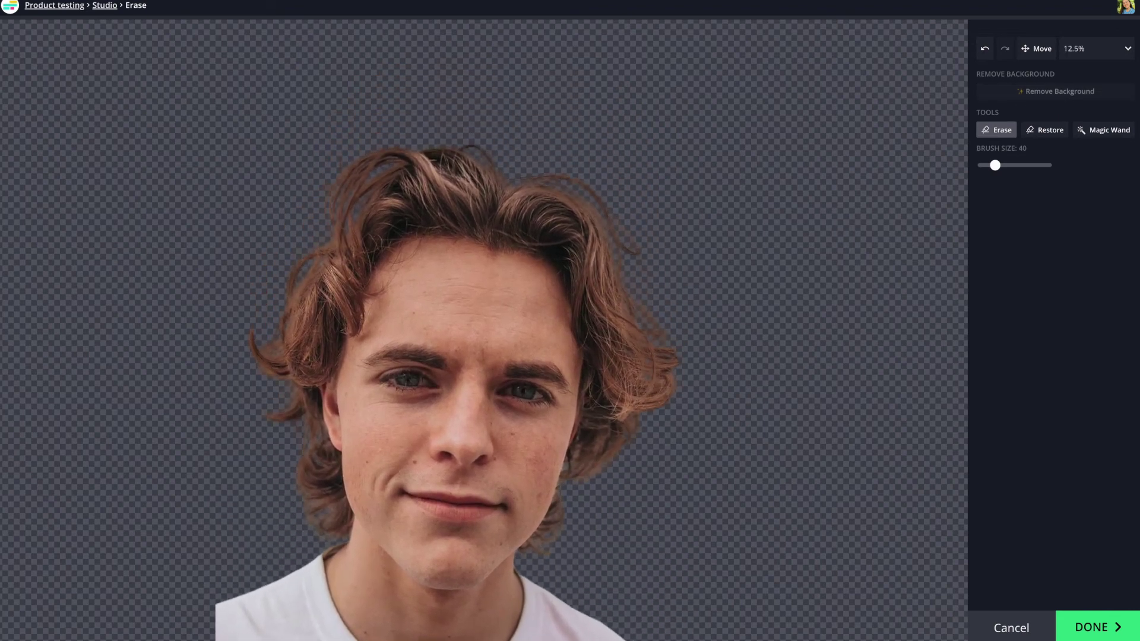
scroll(452, 184, "up", 1)
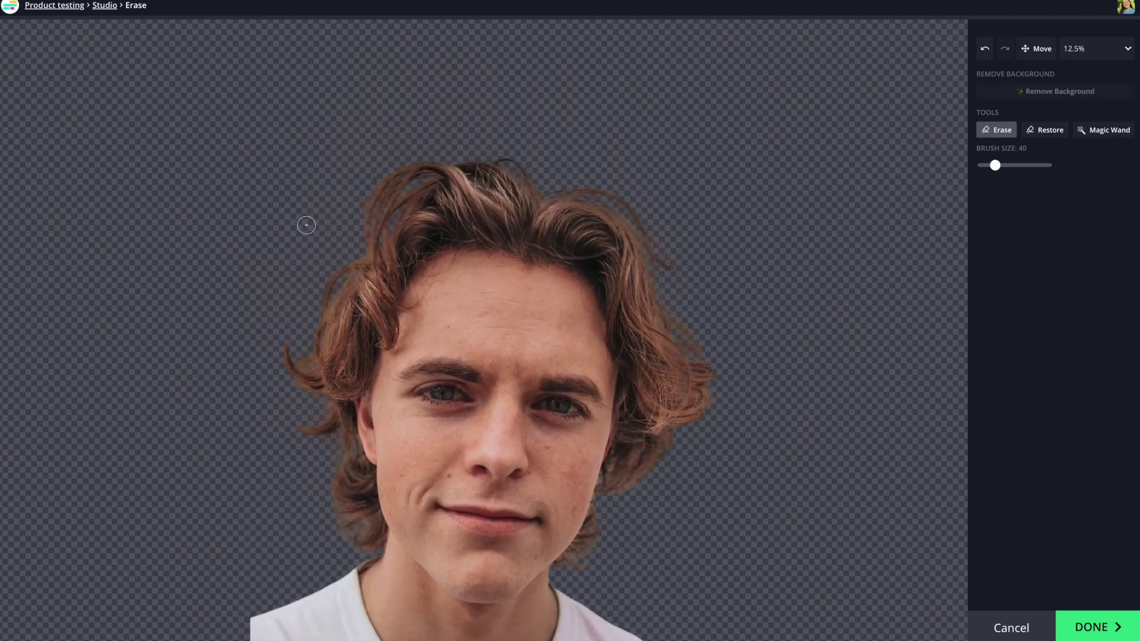
scroll(305, 224, "down", 2)
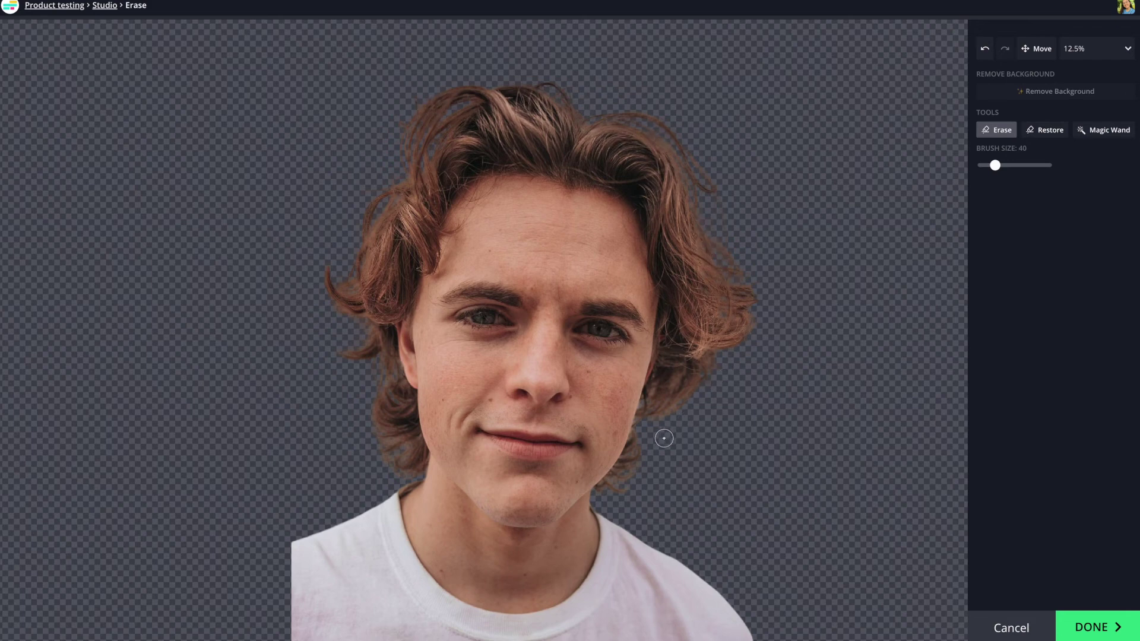
scroll(756, 491, "down", 2)
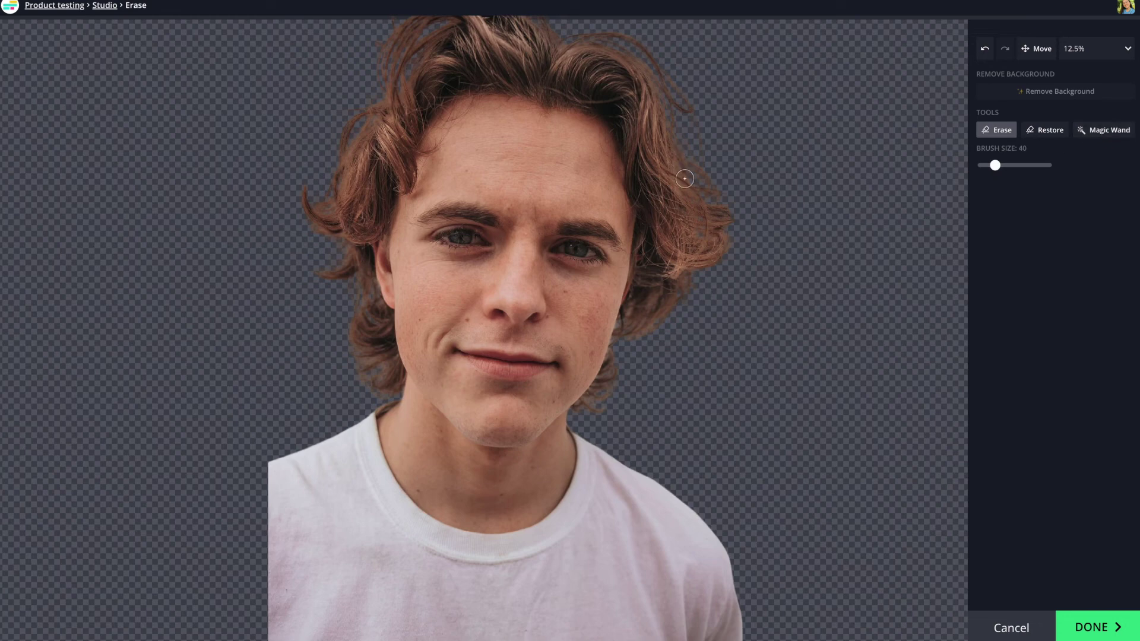
Restore two strips beside the hair with the Restore brush and apply the cut-out.
left_click(1044, 131)
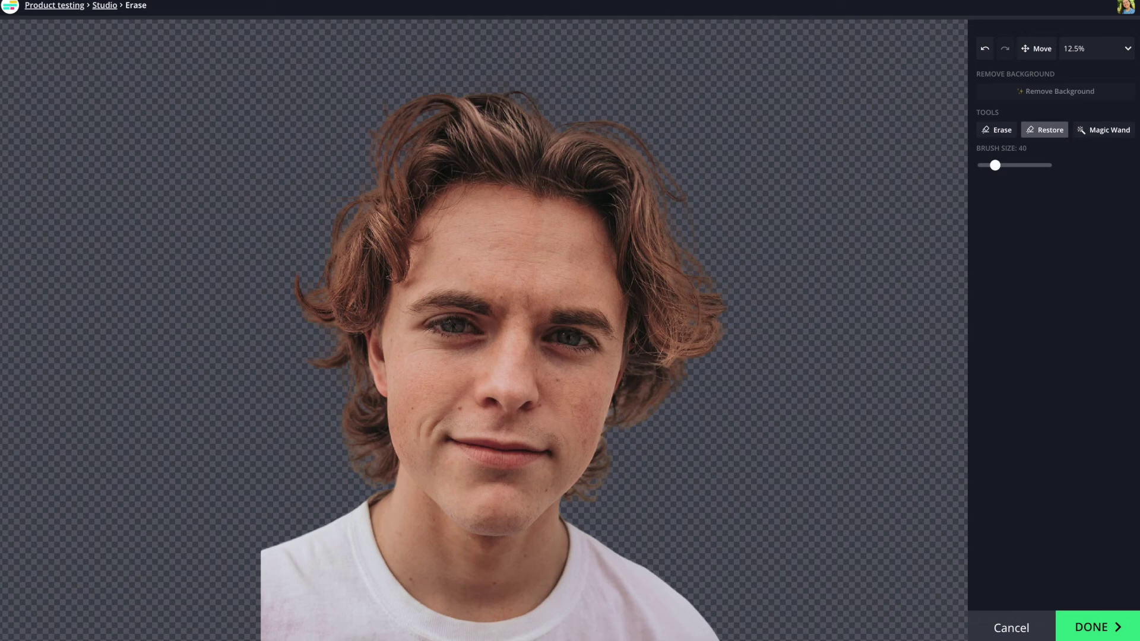
left_click_drag(711, 144, 734, 284)
left_click_drag(679, 109, 736, 300)
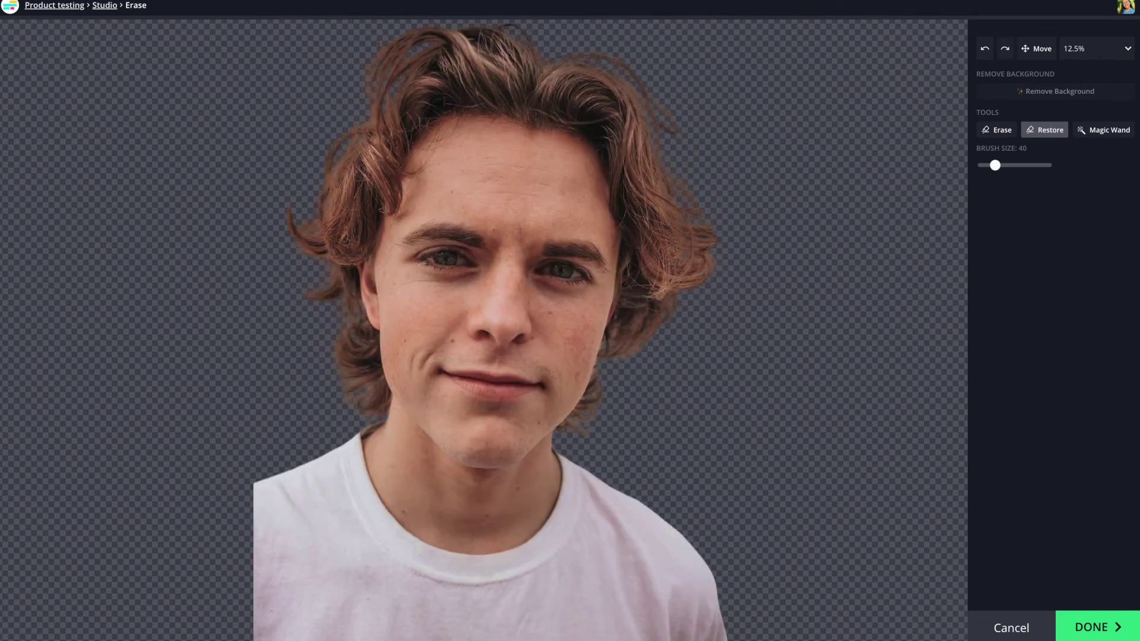
left_click(1110, 628)
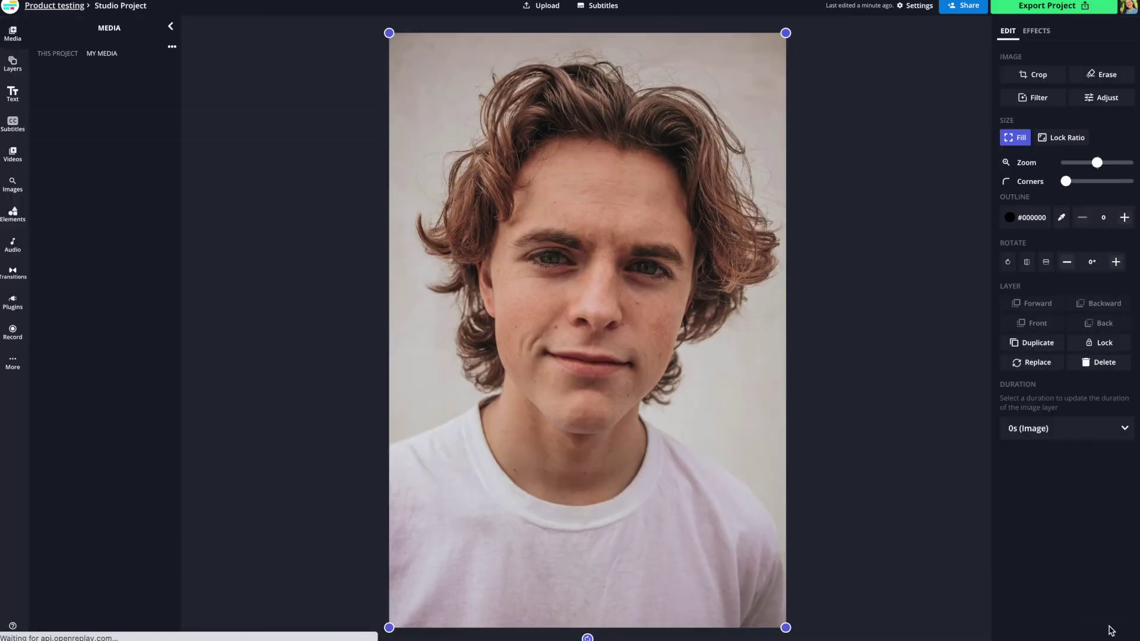
Try teal, yellow, pink and dark grey canvas backgrounds before settling on green #6BBC43.
left_click(884, 372)
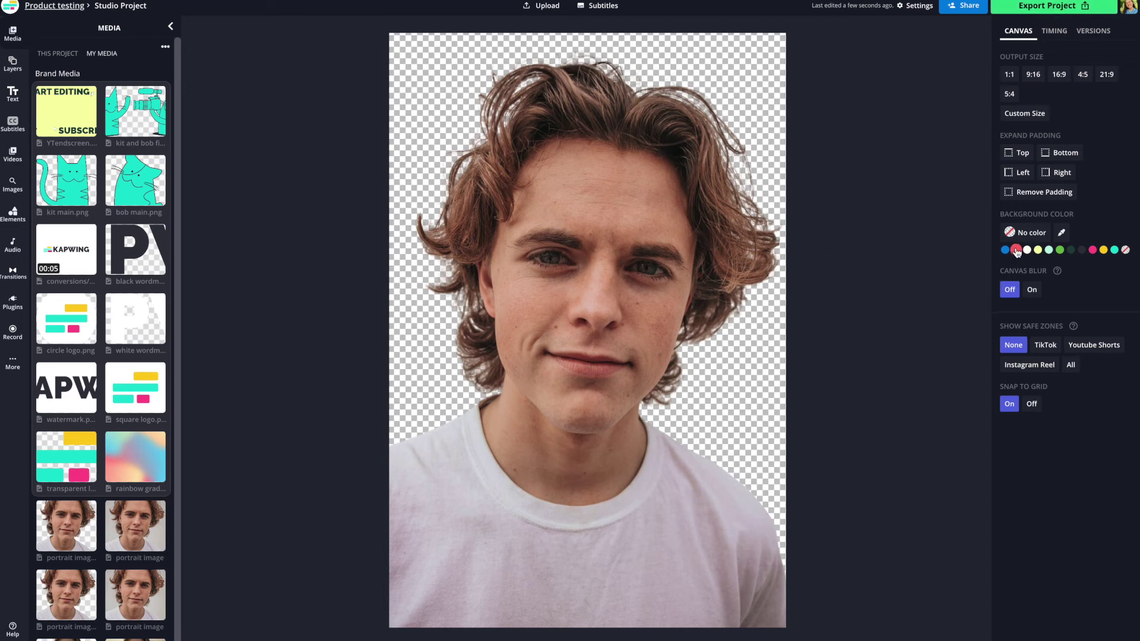
left_click(1116, 249)
left_click(1103, 248)
left_click(1093, 248)
left_click(1082, 249)
left_click(1060, 248)
scroll(72, 379, "down", 1)
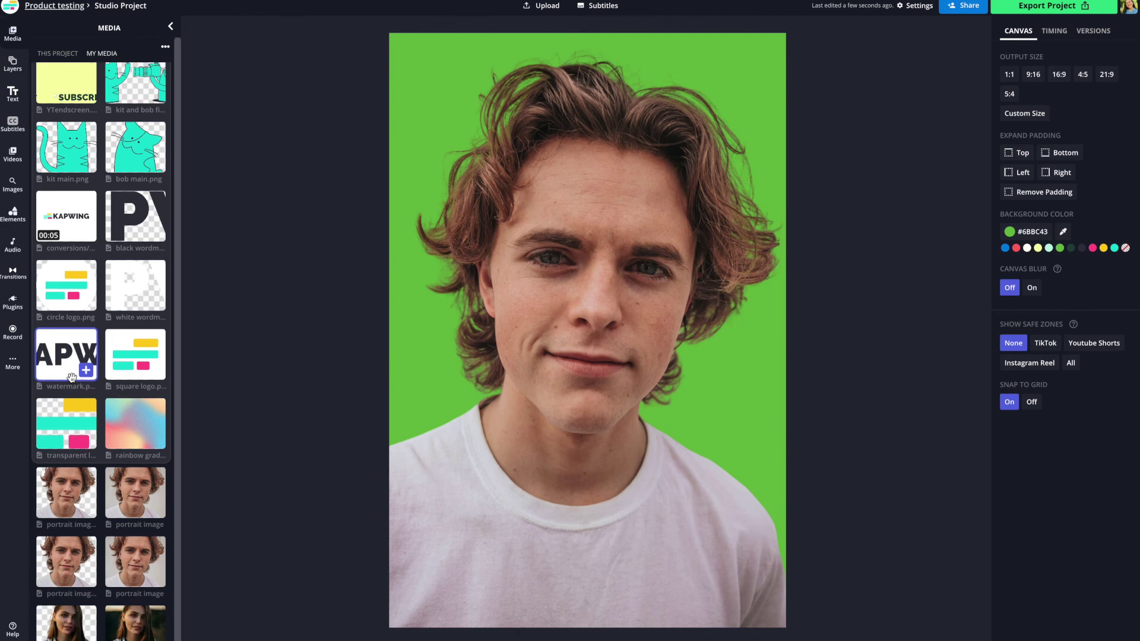
scroll(71, 378, "down", 3)
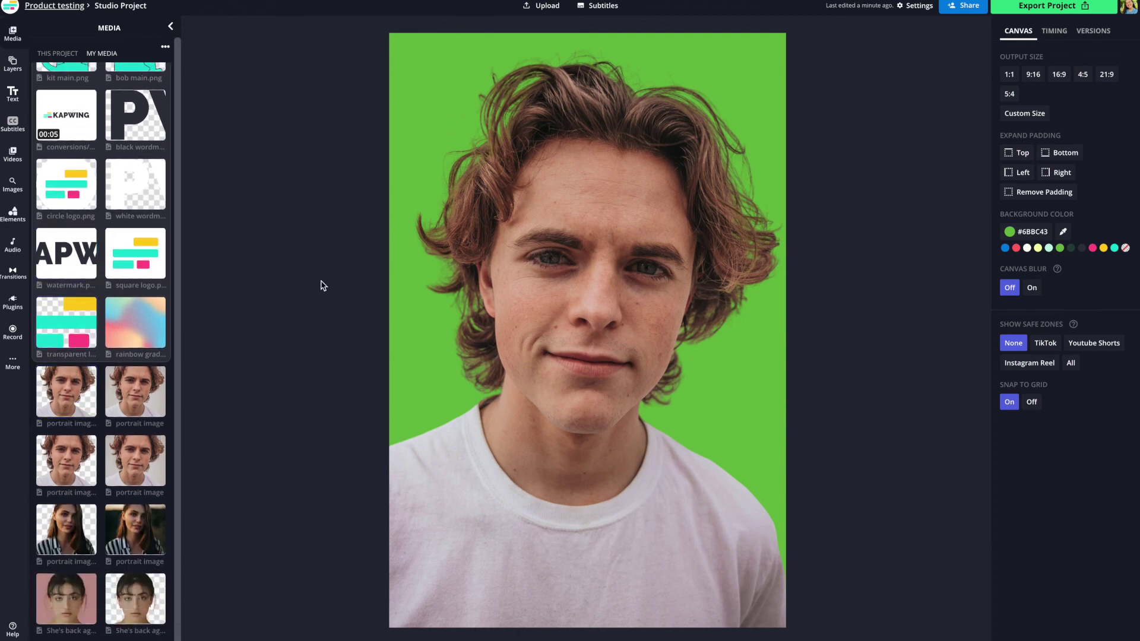